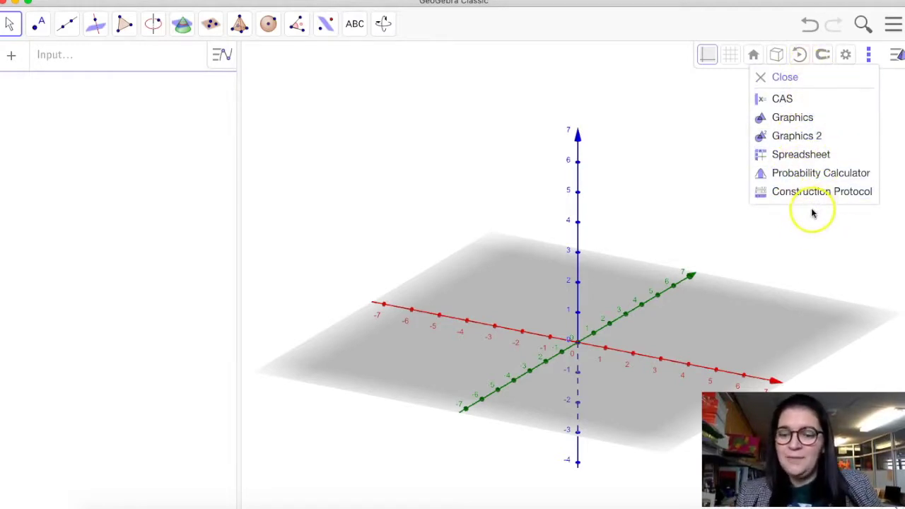
Plot point A at (1, 2, 3) in the 3D view
{"action": "left_click", "coordinate": [620, 162]}
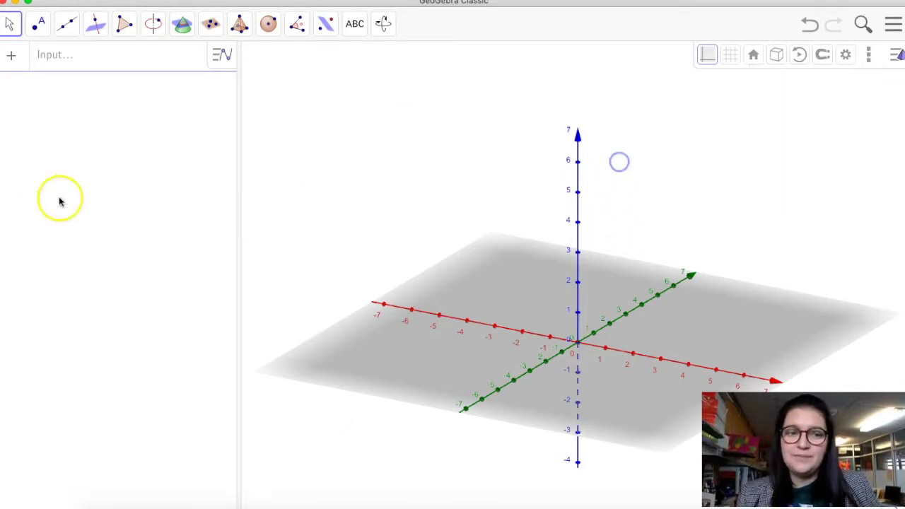
{"action": "left_click", "coordinate": [67, 62]}
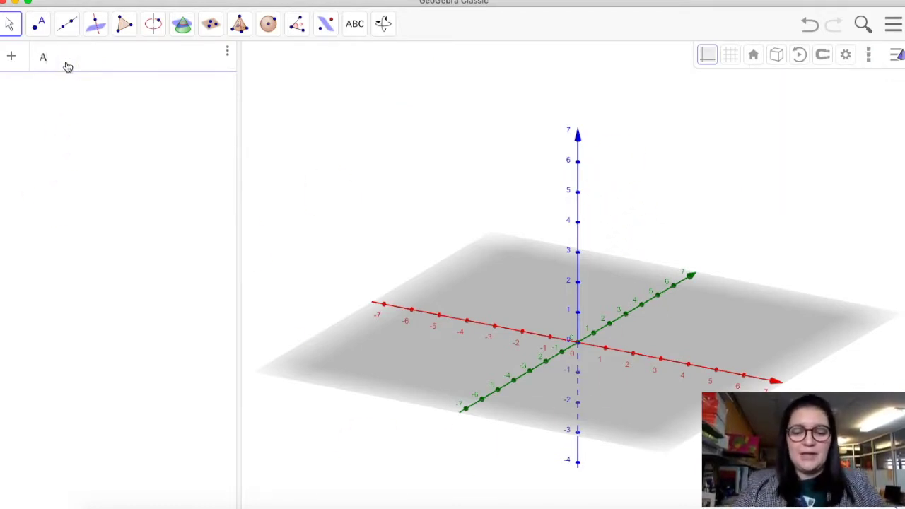
{"action": "type", "text": "A = (1, 2, 3"}
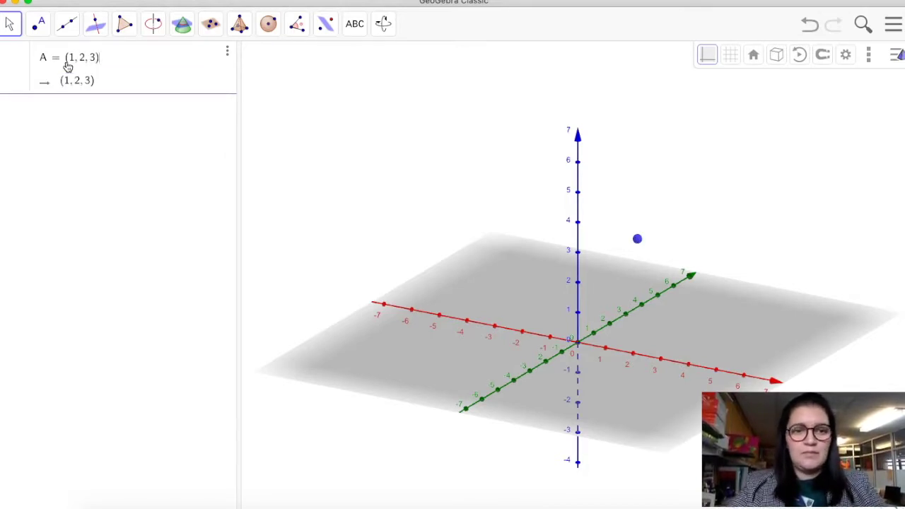
{"action": "key", "text": "Return"}
Plot a second point B at (3, 2, 1)
{"action": "left_click_drag", "start_coordinate": [548, 327], "coordinate": [687, 287]}
{"action": "left_click", "coordinate": [117, 132]}
{"action": "left_click", "coordinate": [66, 92]}
{"action": "type", "text": "B = (3, 2, 1"}
{"action": "key", "text": "Return"}
Create the vector from start point A to end point B with the Vector command
{"action": "left_click_drag", "start_coordinate": [638, 317], "coordinate": [573, 320]}
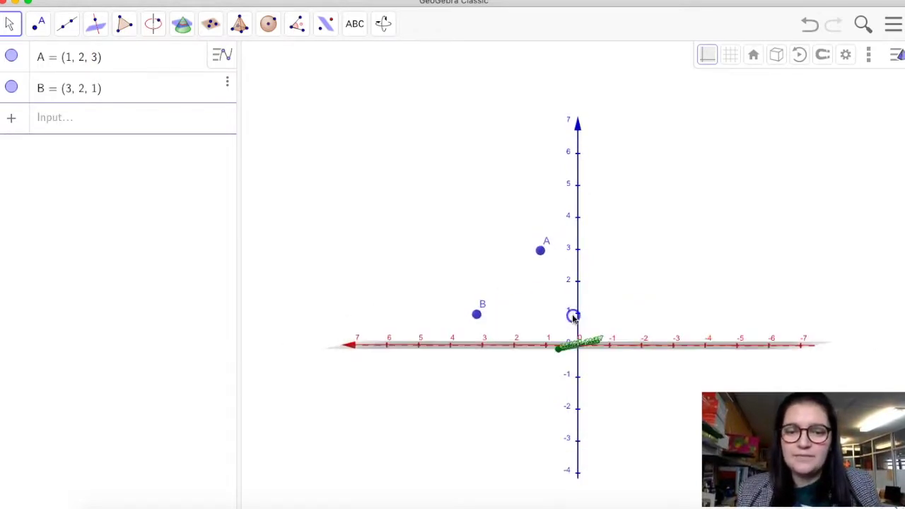
{"action": "left_click", "coordinate": [29, 124]}
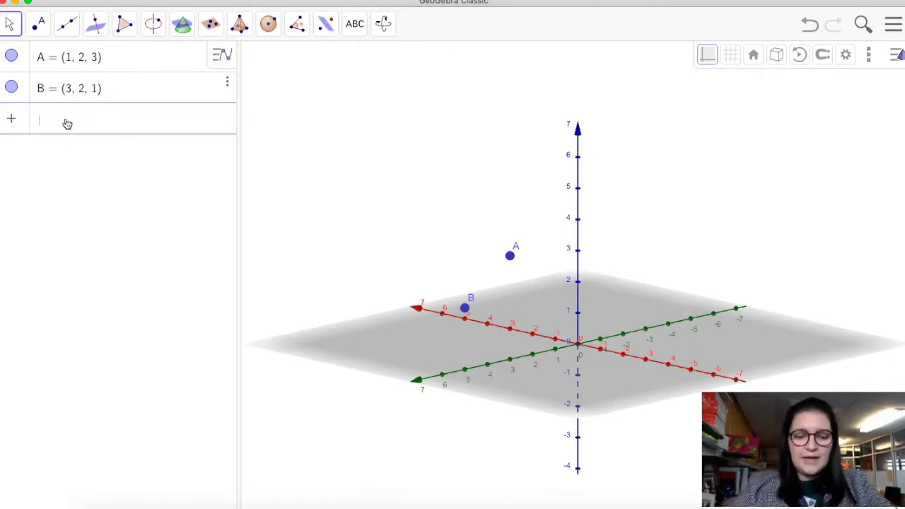
{"action": "type", "text": "vect"}
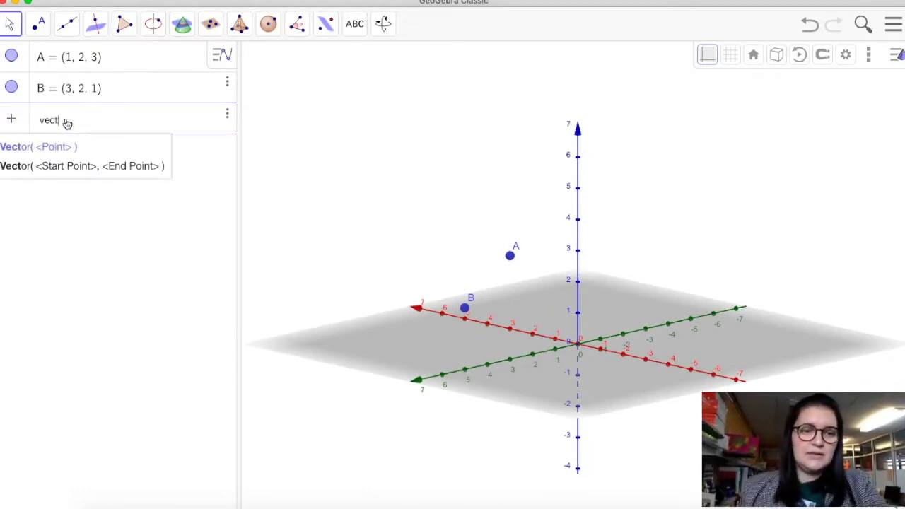
{"action": "left_click", "coordinate": [88, 168]}
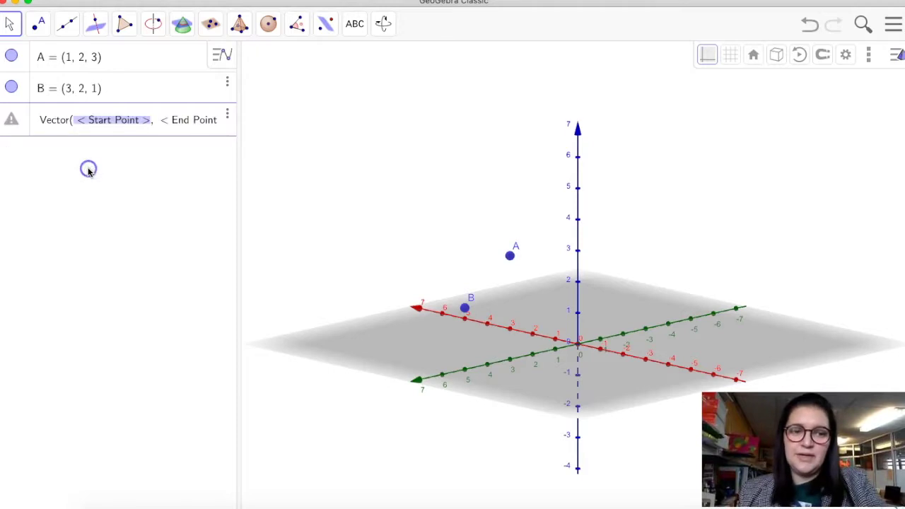
{"action": "left_click", "coordinate": [61, 73]}
{"action": "key", "text": "Tab"}
{"action": "type", "text": "B"}
{"action": "key", "text": "Return"}
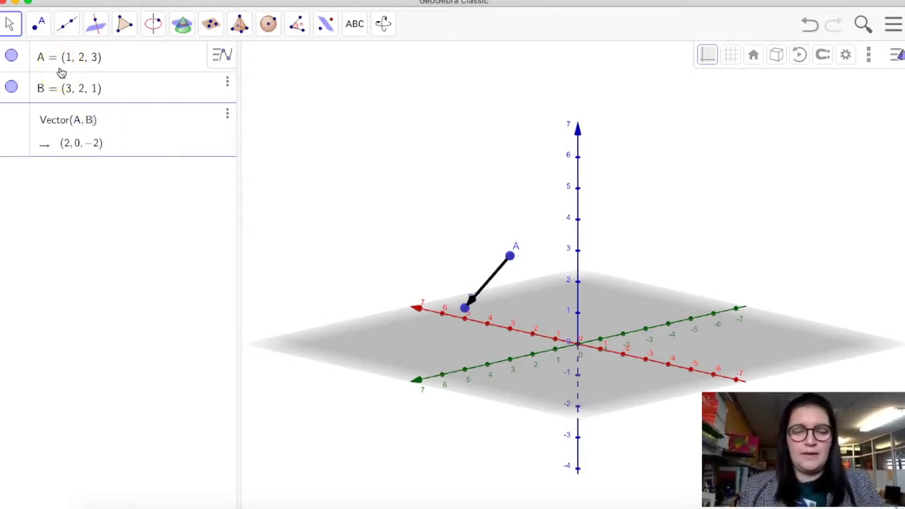
{"action": "left_click", "coordinate": [419, 313]}
{"action": "left_click_drag", "start_coordinate": [530, 382], "coordinate": [444, 378]}
{"action": "left_click", "coordinate": [67, 202]}
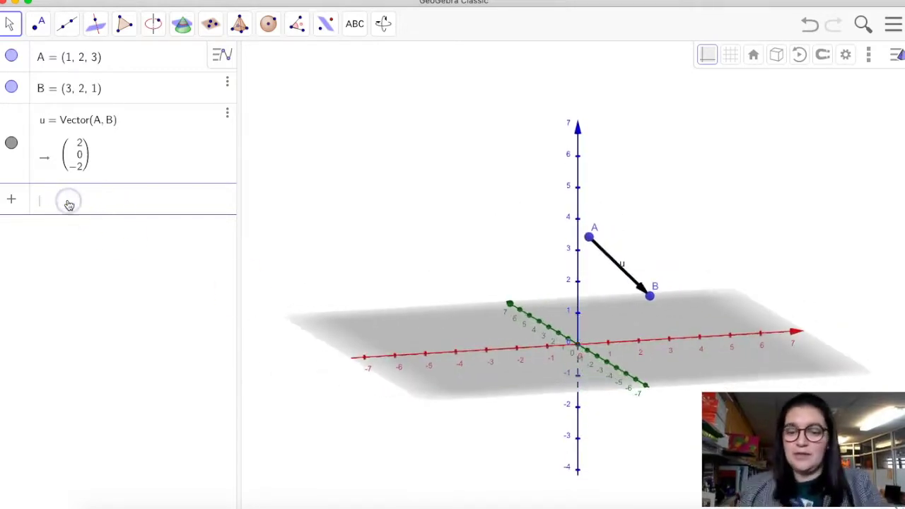
{"action": "type", "text": "vect"}
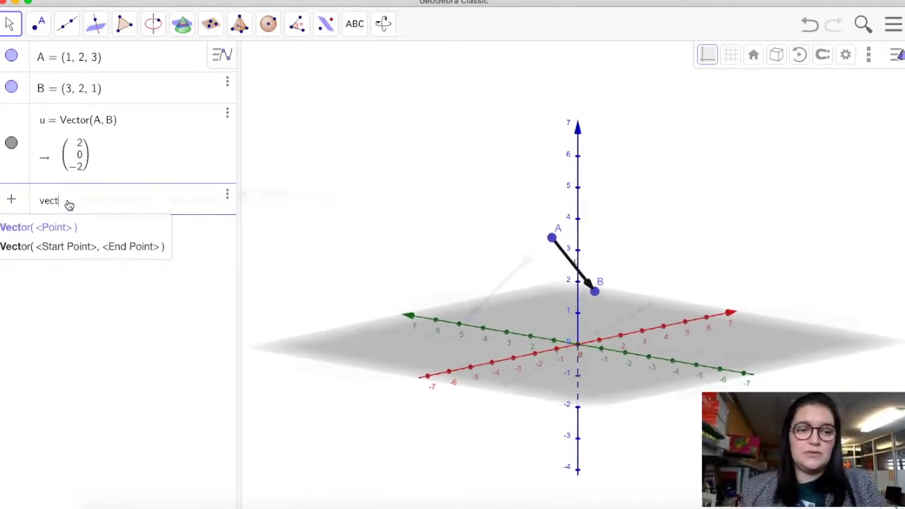
{"action": "left_click", "coordinate": [152, 202]}
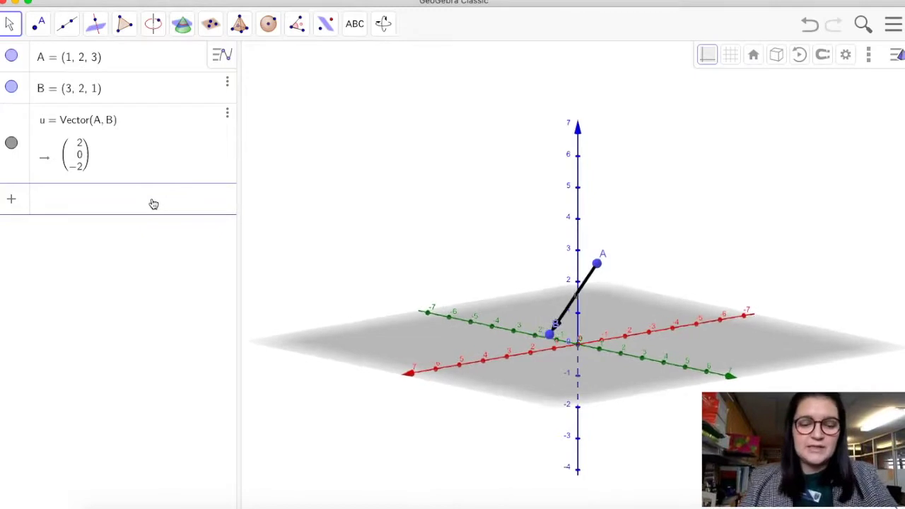
Create the position vector of point A with the single-point Vector command
{"action": "type", "text": "vec"}
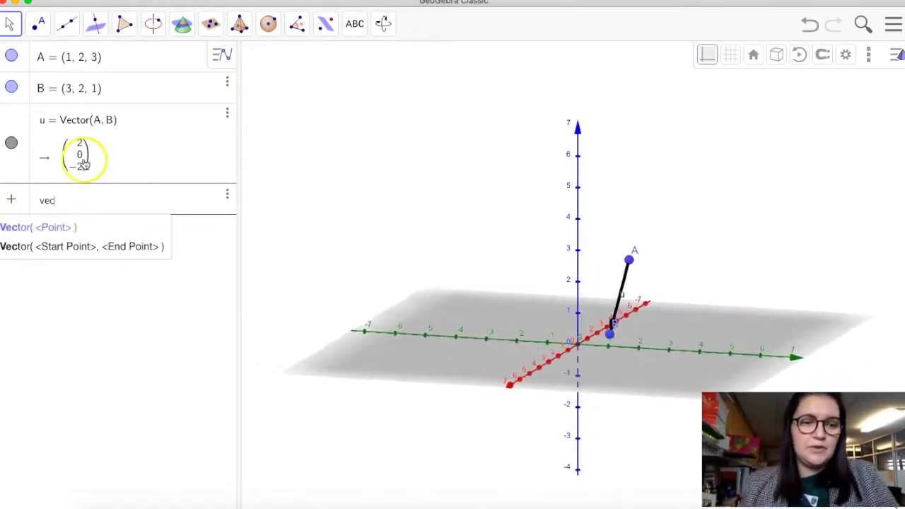
{"action": "left_click", "coordinate": [63, 227]}
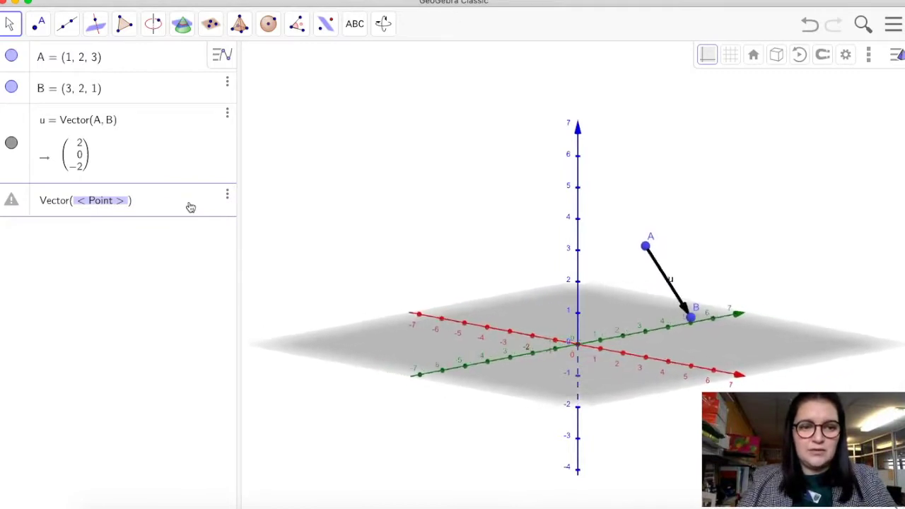
{"action": "type", "text": "A"}
{"action": "key", "text": "Return"}
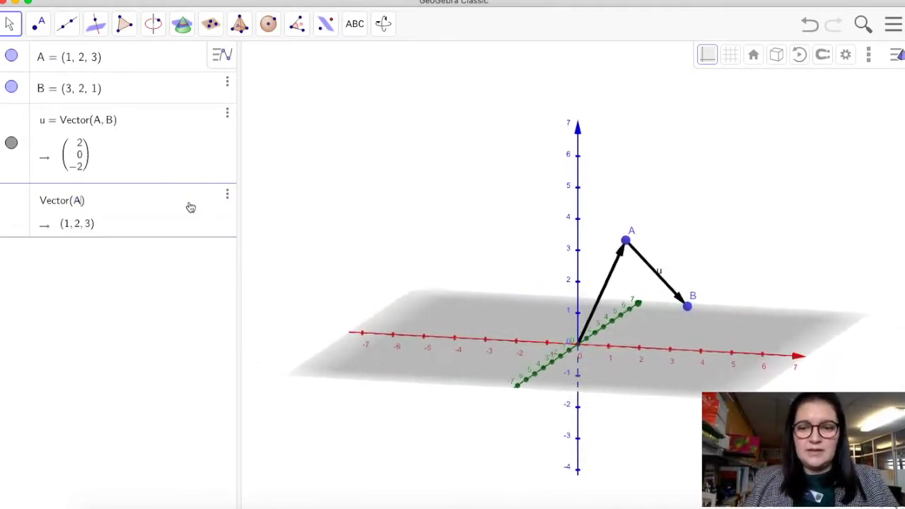
{"action": "left_click", "coordinate": [189, 198]}
Create a position vector from the coordinates (3, 2, 1) with the single-point Vector command
{"action": "left_click", "coordinate": [576, 323]}
{"action": "left_click_drag", "start_coordinate": [491, 347], "coordinate": [554, 350]}
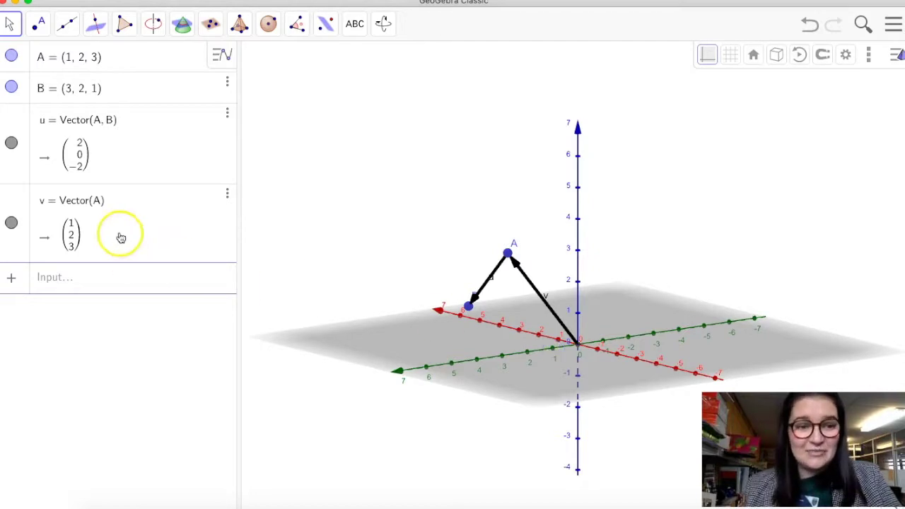
{"action": "left_click", "coordinate": [70, 280]}
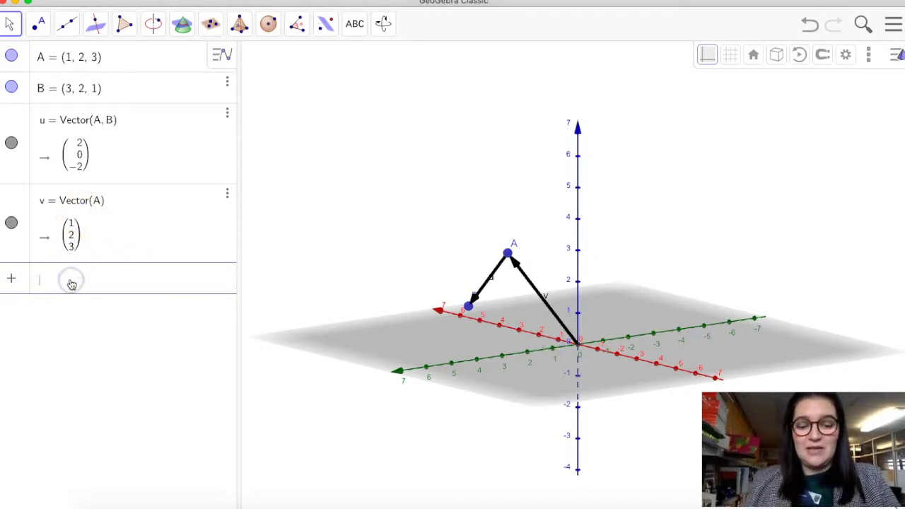
{"action": "type", "text": "Vec"}
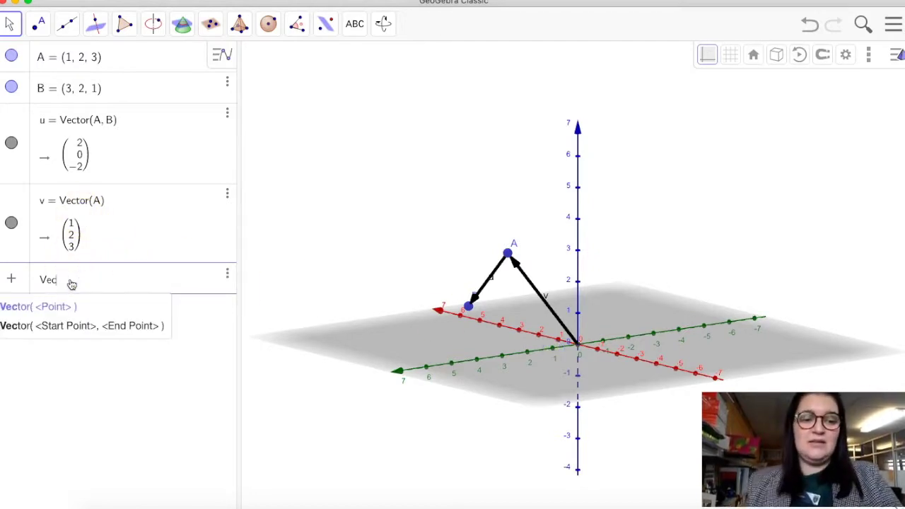
{"action": "left_click", "coordinate": [57, 306]}
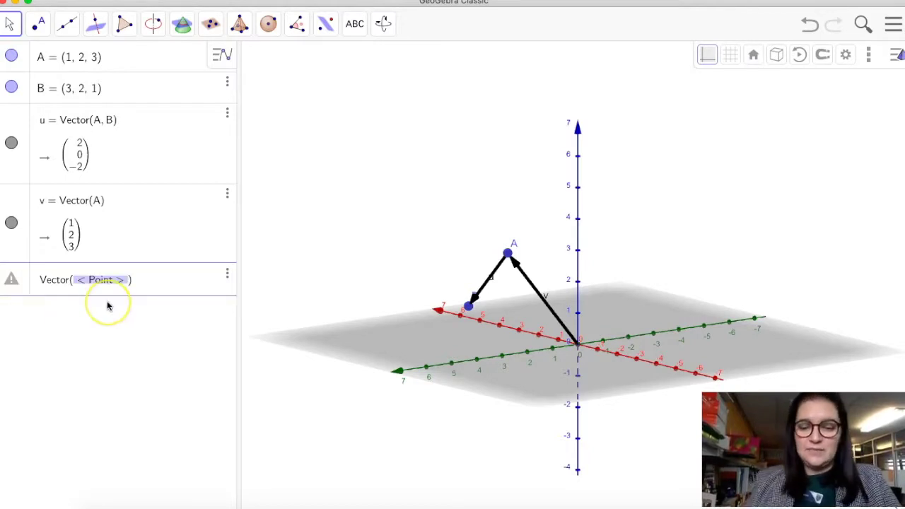
{"action": "type", "text": "(3, 2, 1"}
{"action": "key", "text": "Return"}
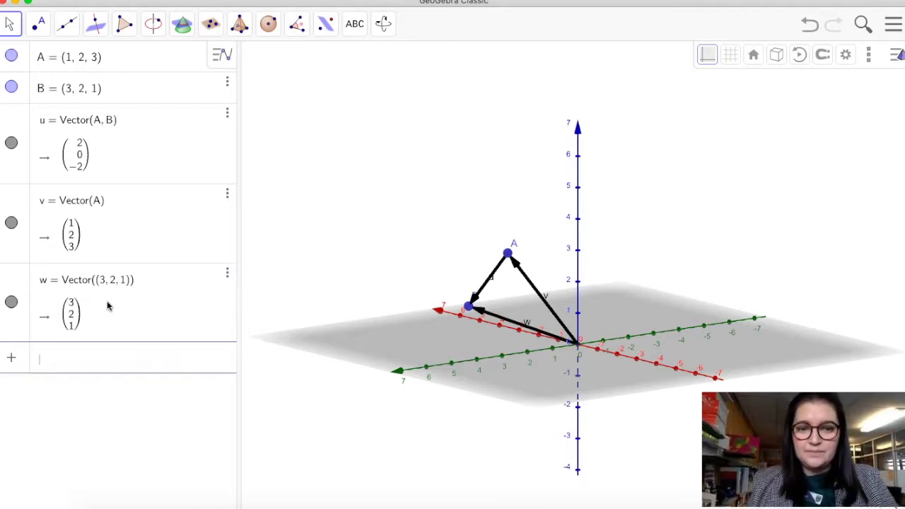
{"action": "left_click_drag", "start_coordinate": [481, 370], "coordinate": [395, 355]}
{"action": "left_click", "coordinate": [61, 364]}
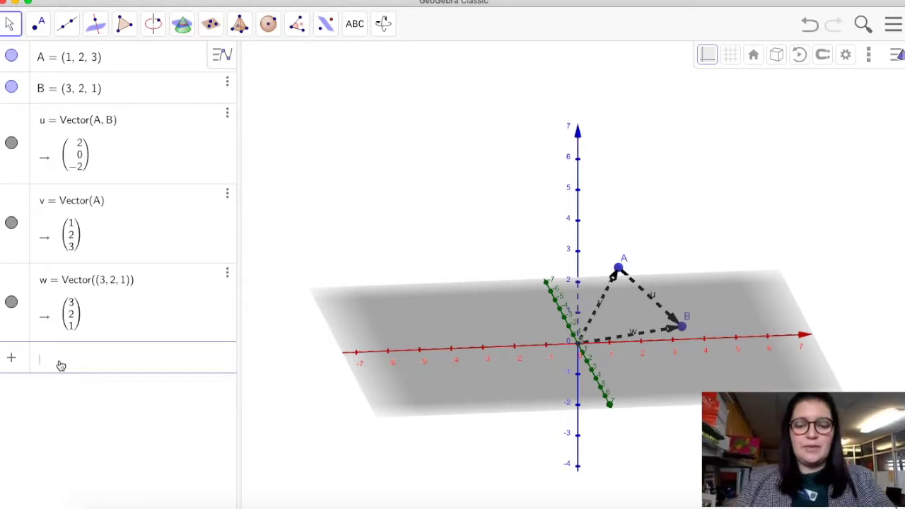
{"action": "type", "text": "line"}
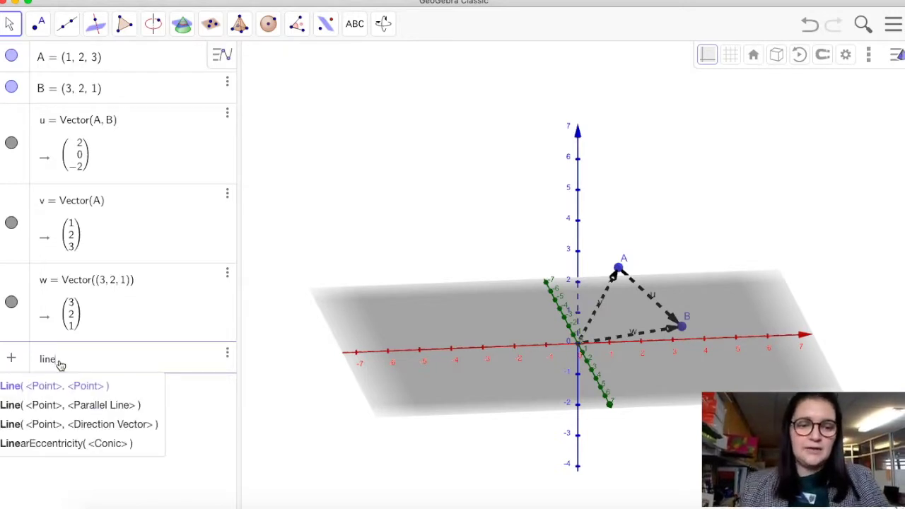
{"action": "left_click", "coordinate": [99, 427]}
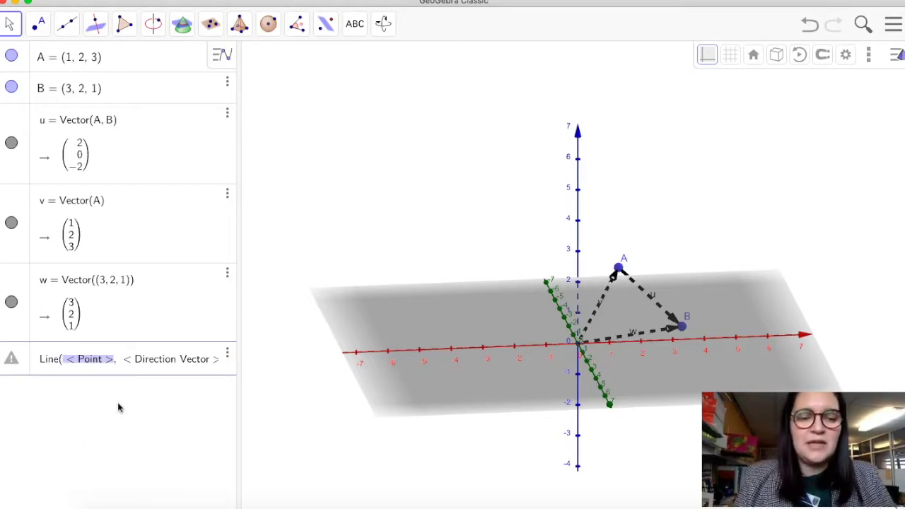
{"action": "key", "text": "Tab"}
{"action": "key", "text": "Left"}
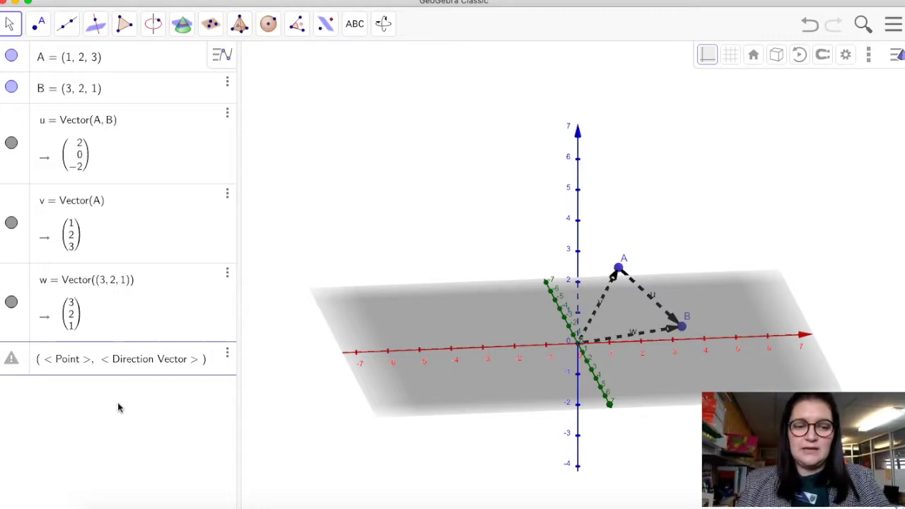
{"action": "key", "text": "Left"}
{"action": "key", "text": "Left"}
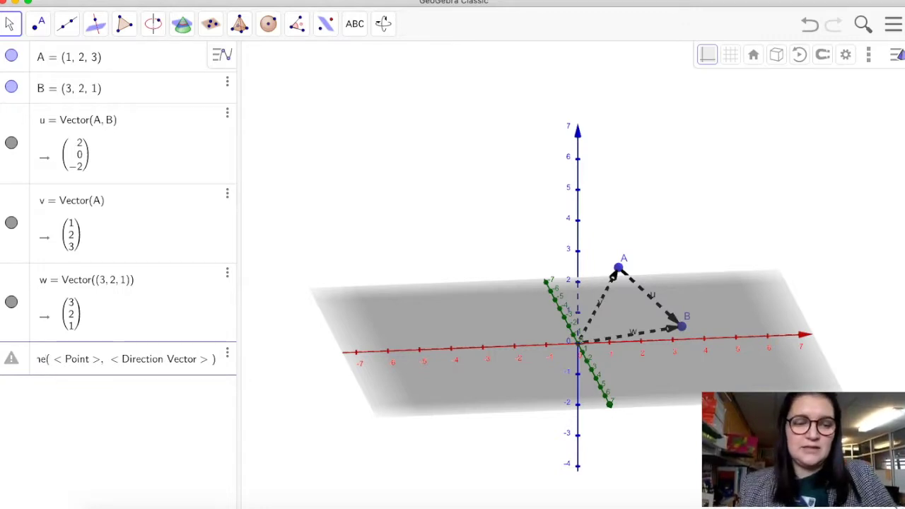
{"action": "left_click", "coordinate": [229, 354]}
{"action": "left_click", "coordinate": [245, 353]}
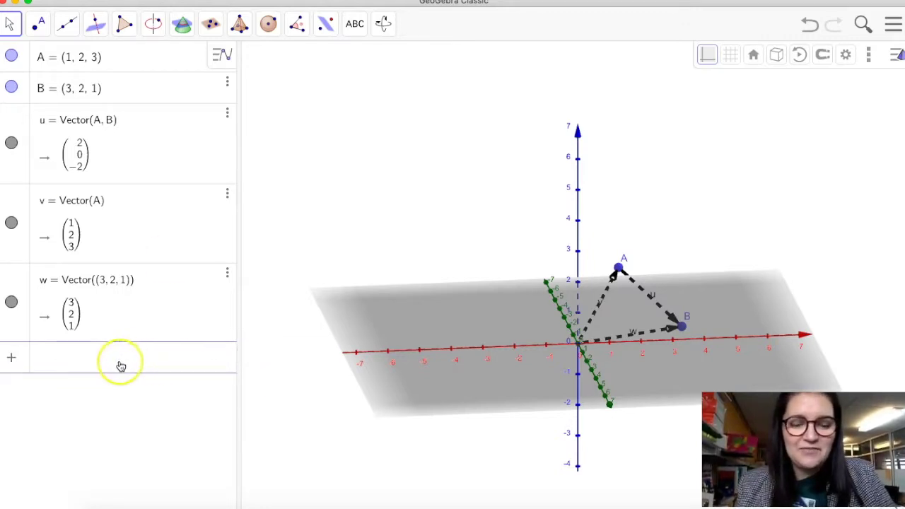
Create a line through point B with direction vector v using the Line command
{"action": "type", "text": "line"}
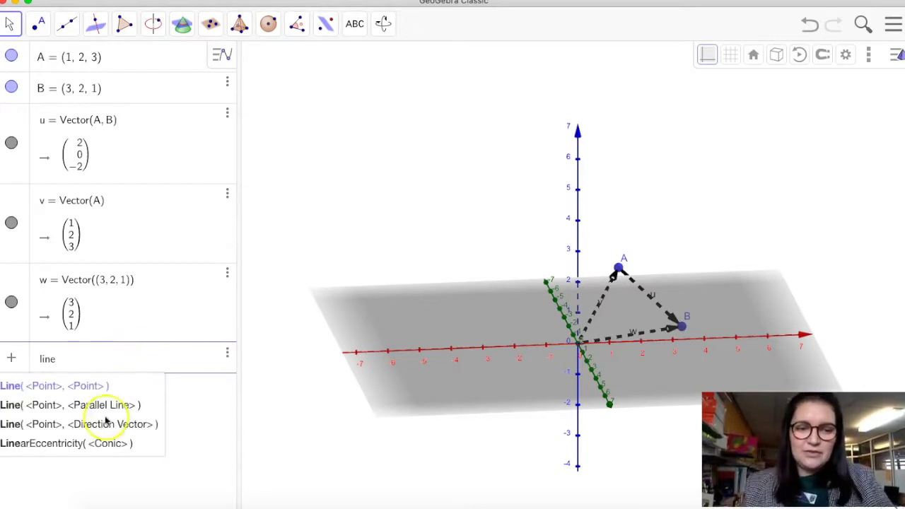
{"action": "left_click", "coordinate": [95, 423]}
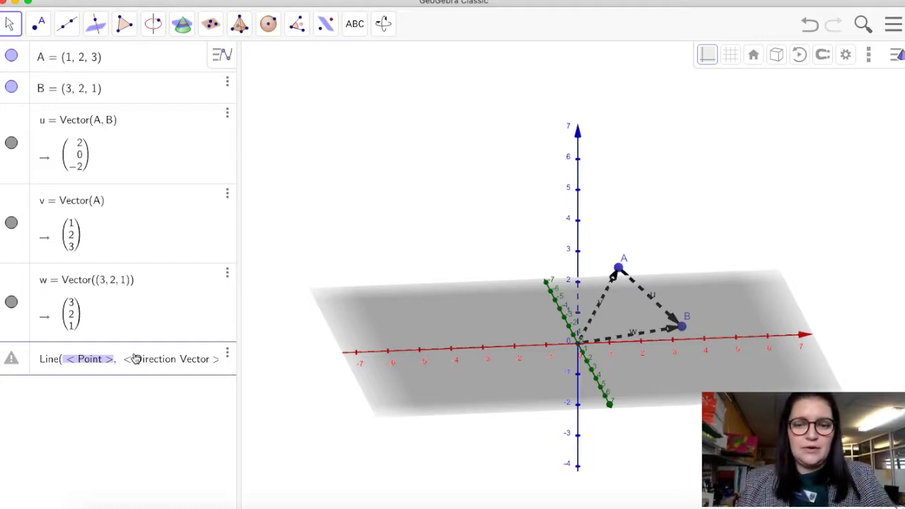
{"action": "type", "text": "B"}
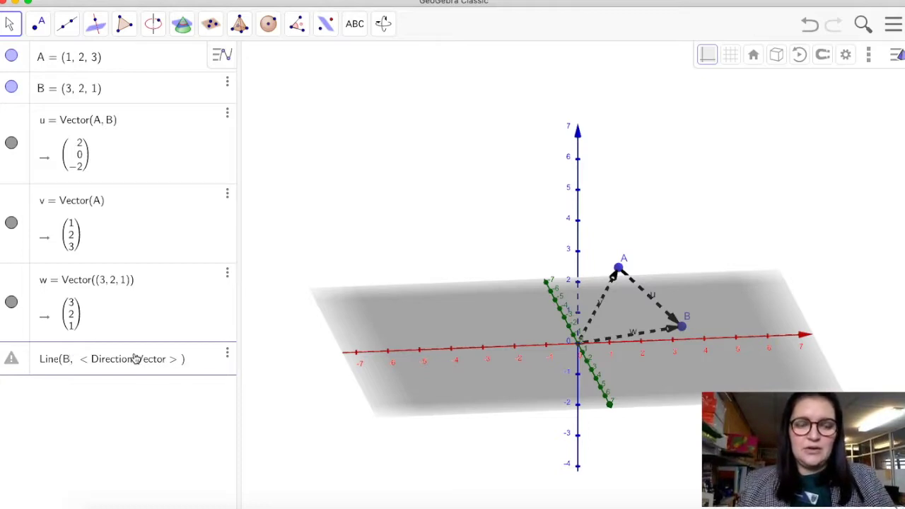
{"action": "left_click", "coordinate": [135, 358]}
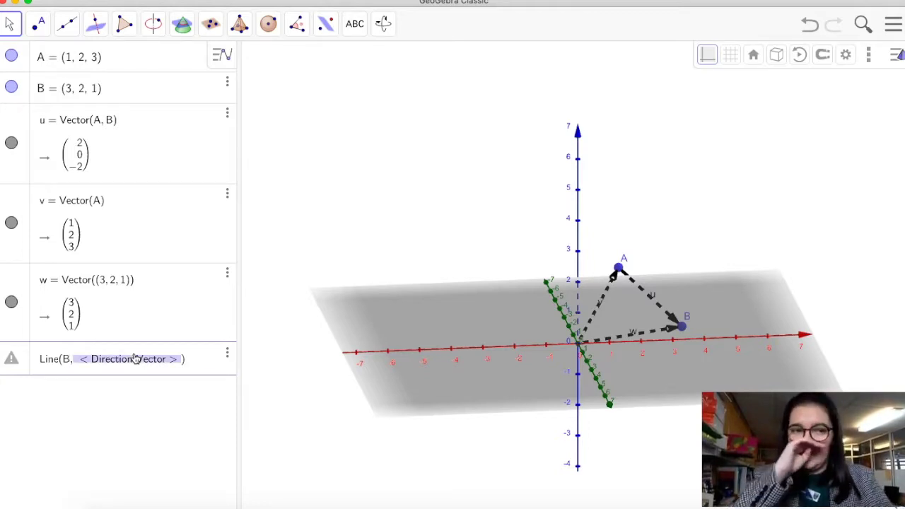
{"action": "type", "text": "v"}
{"action": "key", "text": "Return"}
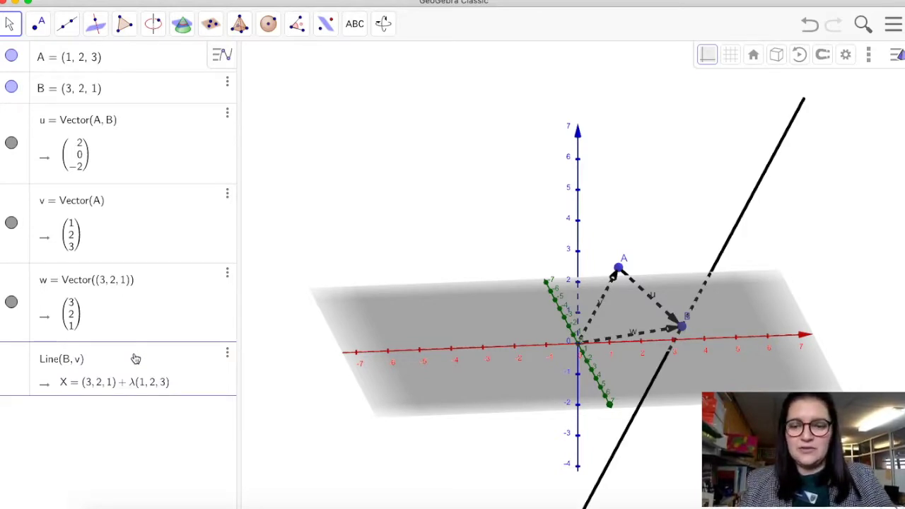
Plot a line through point A with direction vector w by entering the vector equation Y = (A) + t·w
{"action": "left_click_drag", "start_coordinate": [683, 402], "coordinate": [665, 424]}
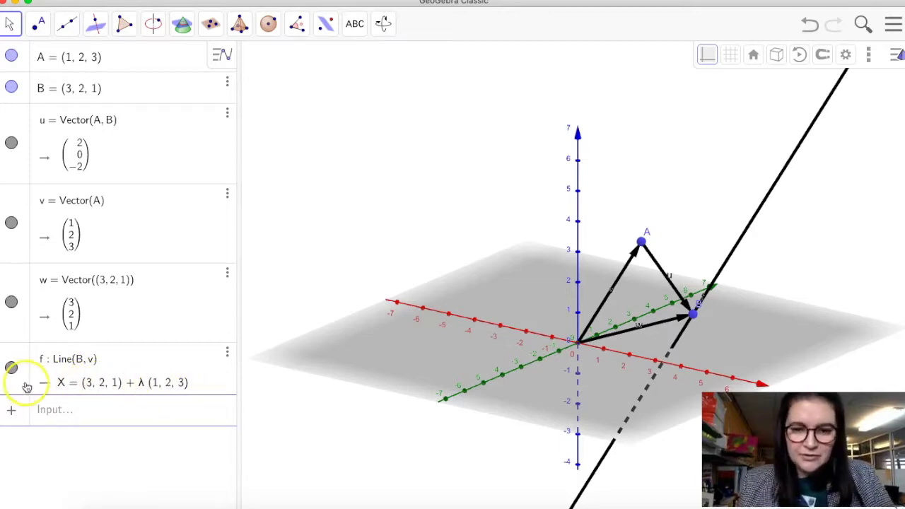
{"action": "left_click", "coordinate": [60, 414]}
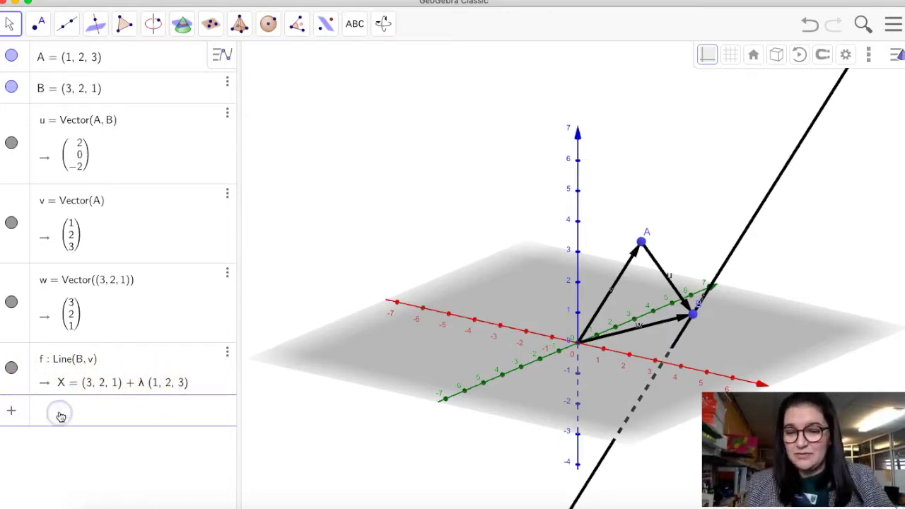
{"action": "type", "text": "X="}
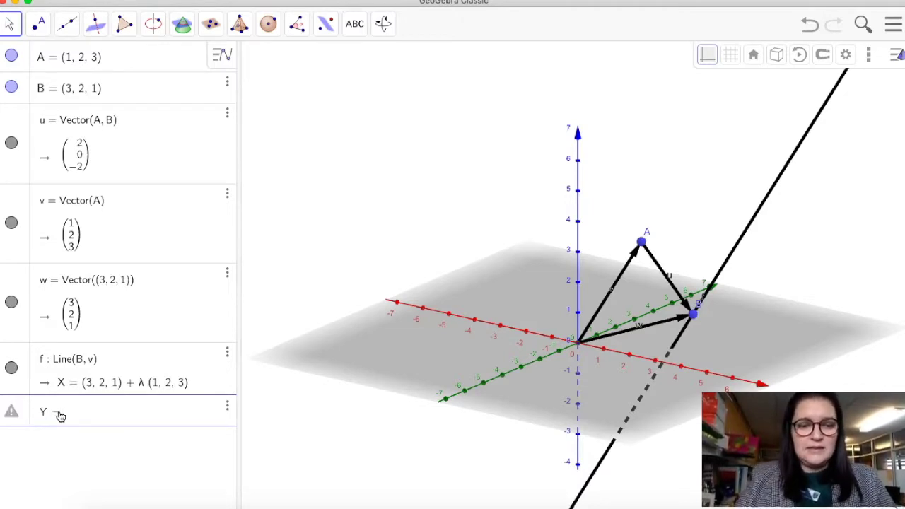
{"action": "type", "text": "("}
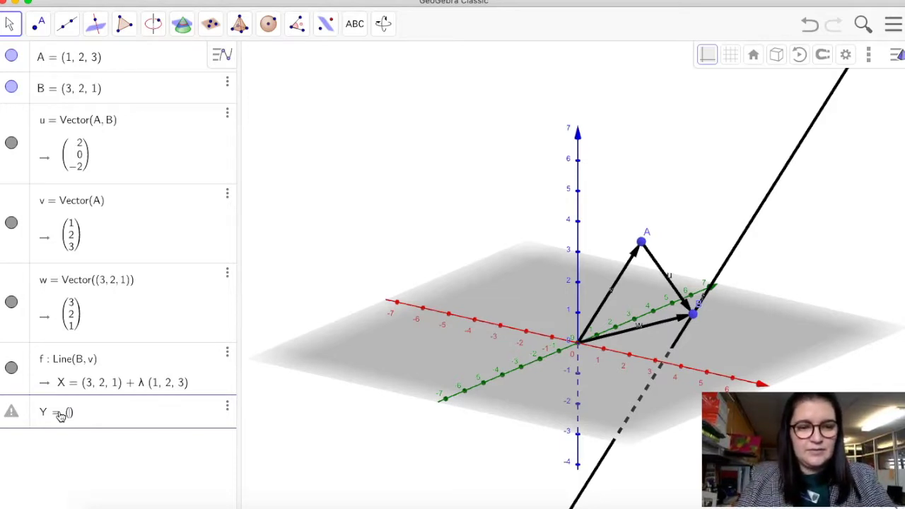
{"action": "type", "text": "A"}
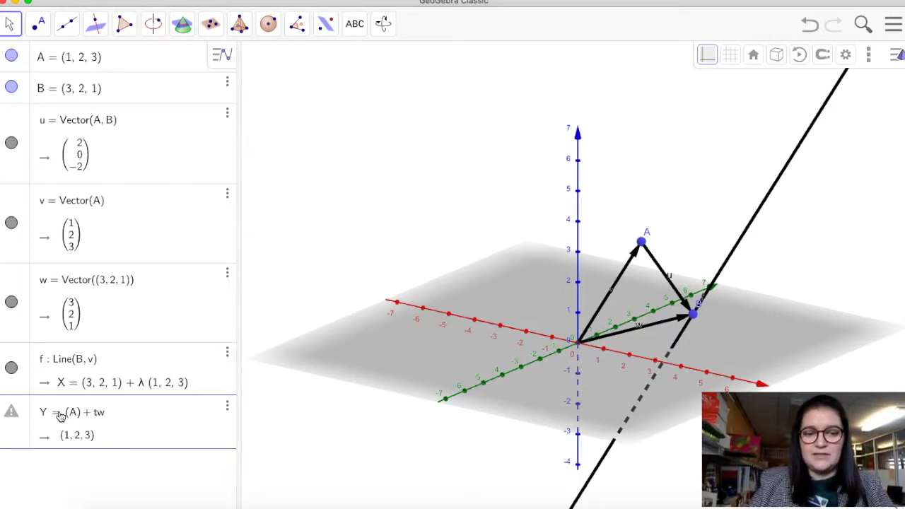
{"action": "key", "text": "Return"}
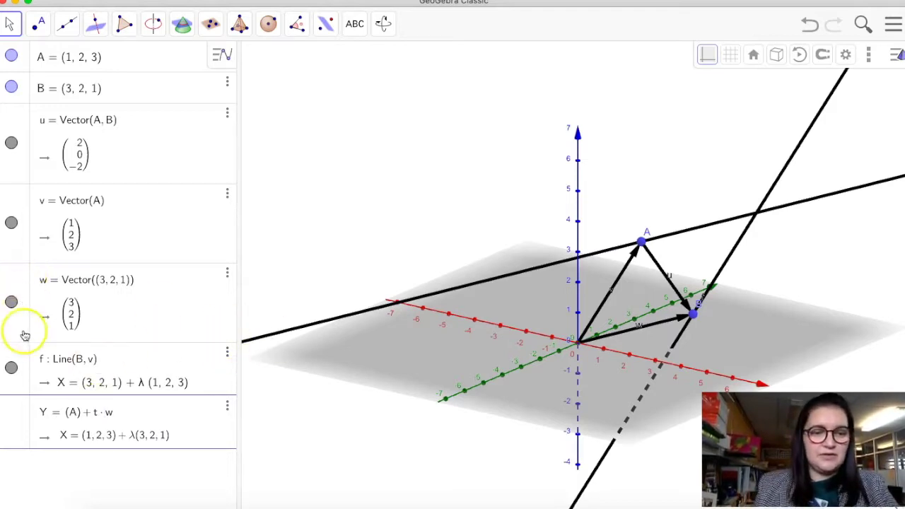
Hide line f through point B and inspect the line through point A from another angle
{"action": "left_click", "coordinate": [11, 368]}
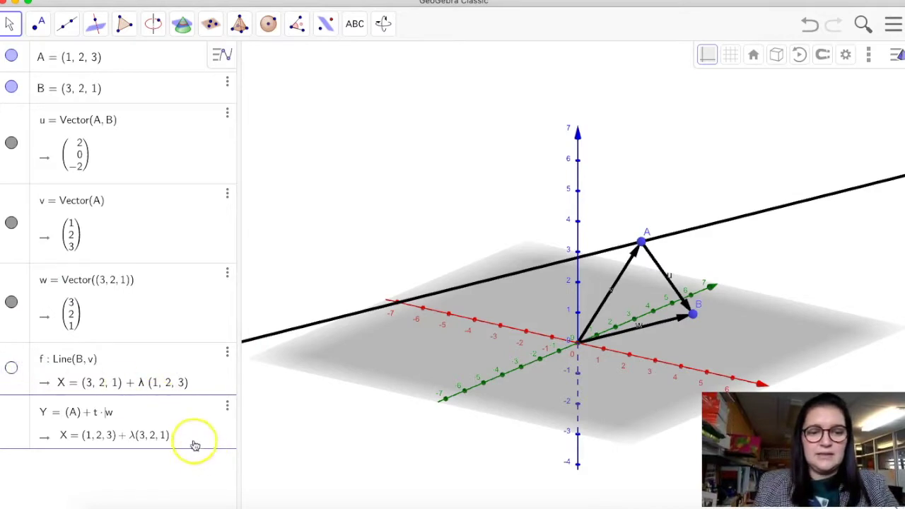
{"action": "left_click", "coordinate": [131, 413]}
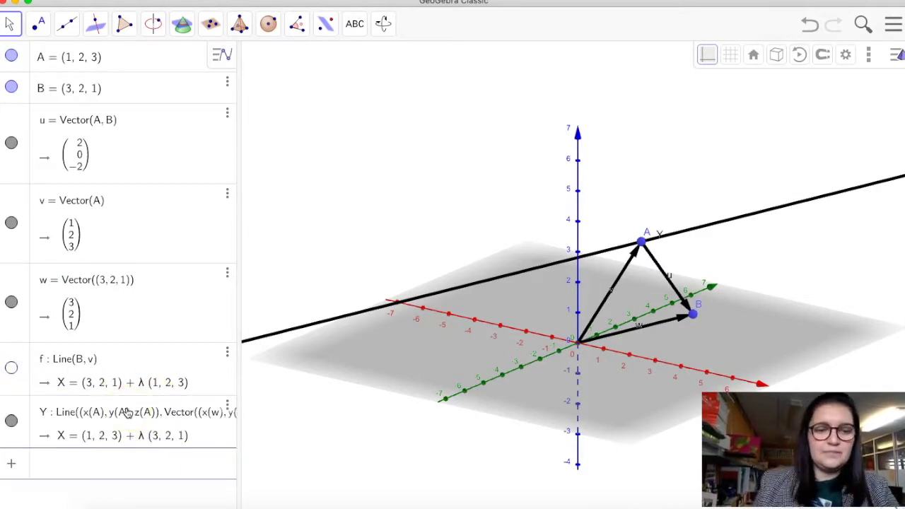
{"action": "left_click_drag", "start_coordinate": [653, 353], "coordinate": [669, 373]}
{"action": "left_click_drag", "start_coordinate": [666, 371], "coordinate": [664, 369]}
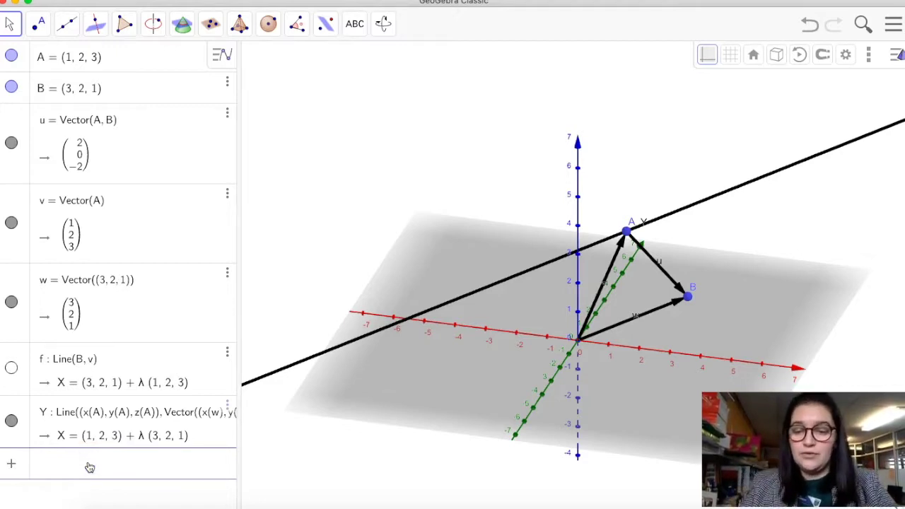
Insert the Curve command template that takes three expressions, a parameter variable, and start and end values
{"action": "type", "text": "urve"}
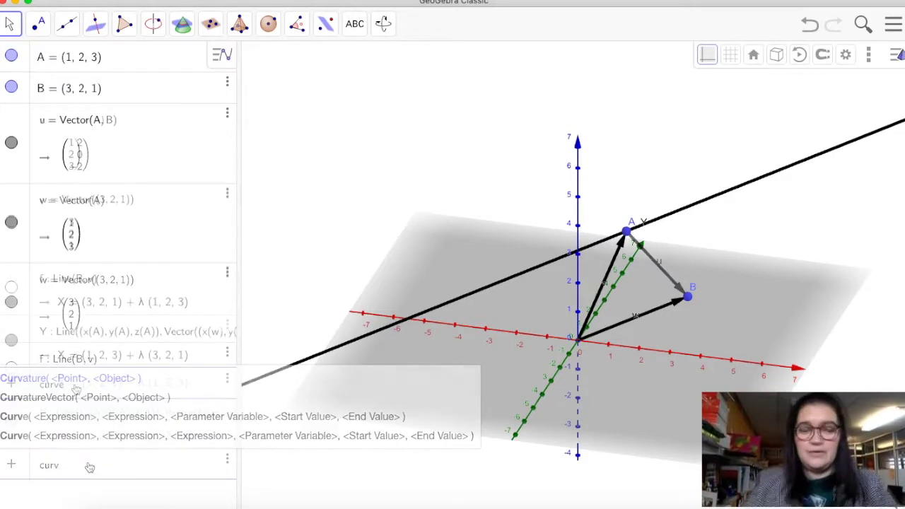
{"action": "key", "text": "BackSpace"}
{"action": "key", "text": "BackSpace"}
{"action": "key", "text": "BackSpace"}
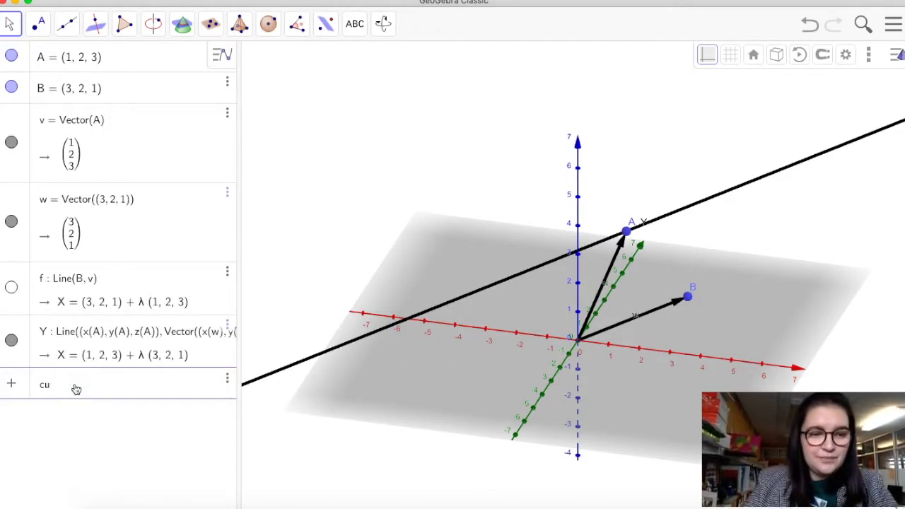
{"action": "type", "text": "rve"}
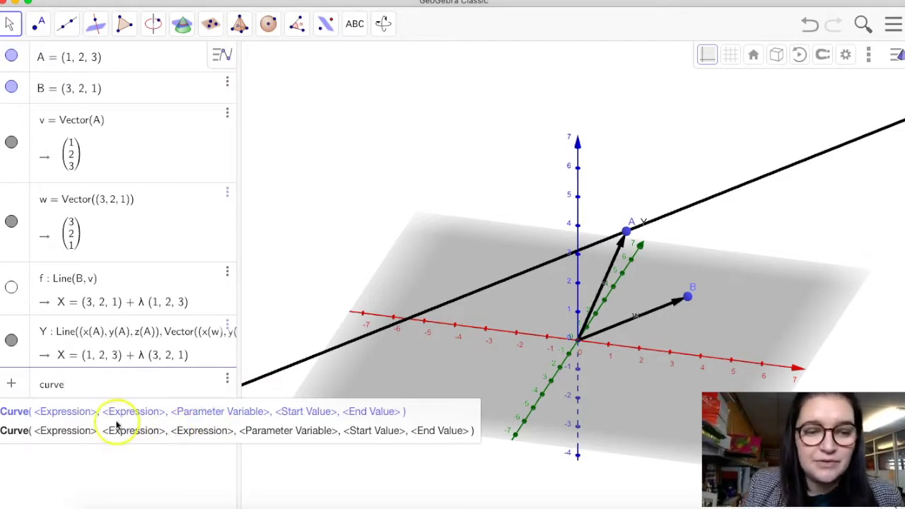
{"action": "left_click", "coordinate": [12, 430]}
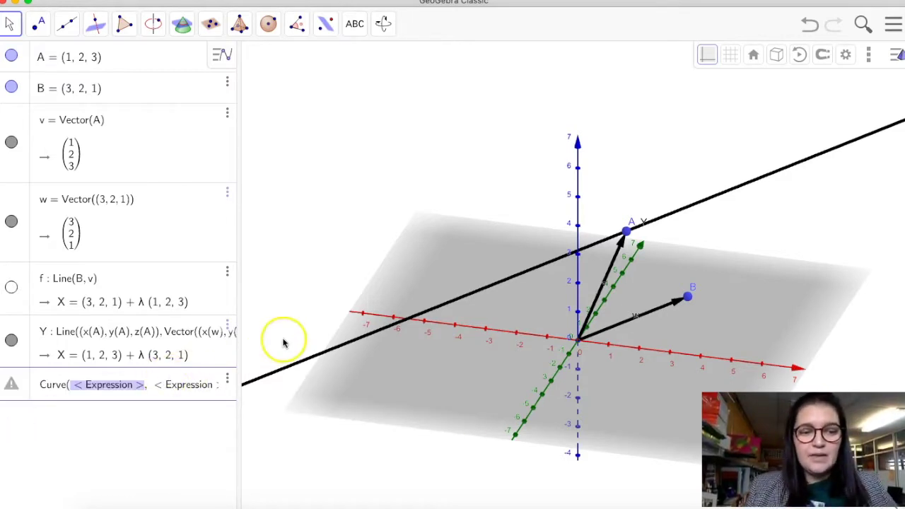
Plot the parametric curve with expressions 2 + t, 3 − t and t + 1, parameter t, from 0 to 100
{"action": "type", "text": "2 + t"}
{"action": "key", "text": "Tab"}
{"action": "type", "text": "3-"}
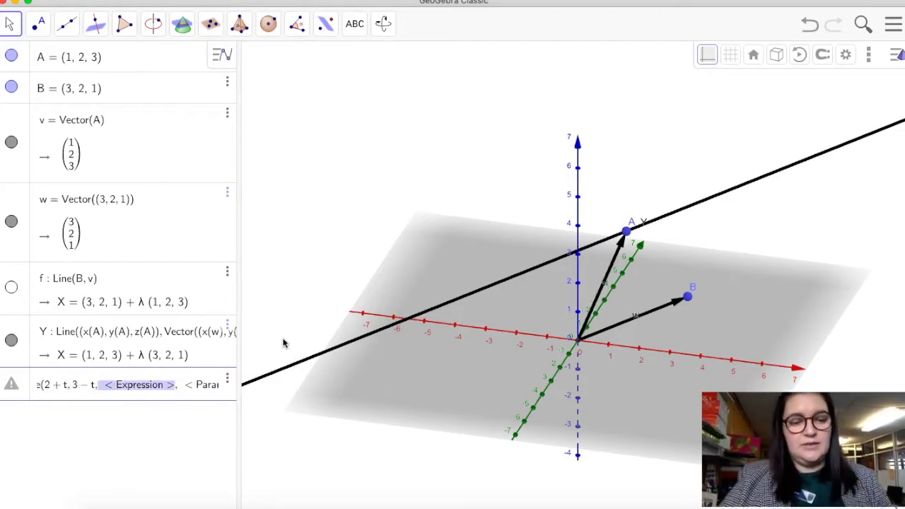
{"action": "type", "text": "t +1"}
{"action": "key", "text": "Tab"}
{"action": "type", "text": "t + "}
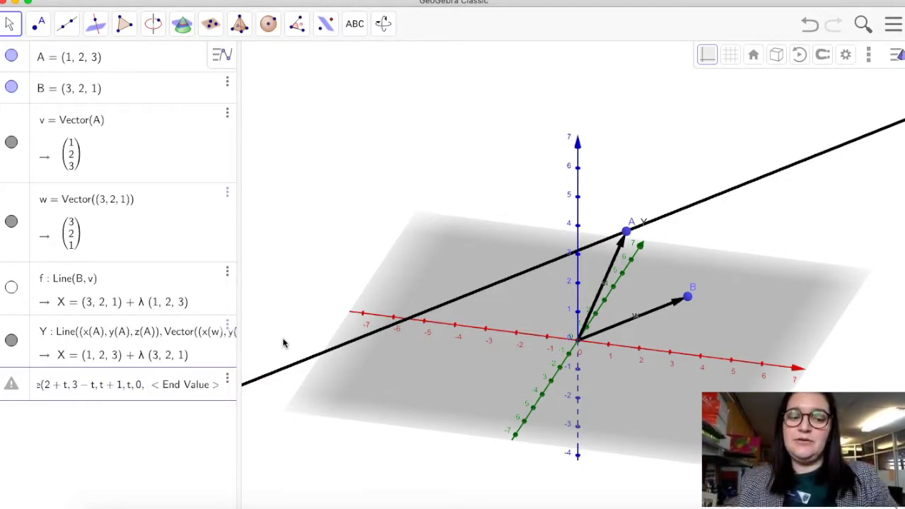
{"action": "type", "text": "1"}
{"action": "key", "text": "Return"}
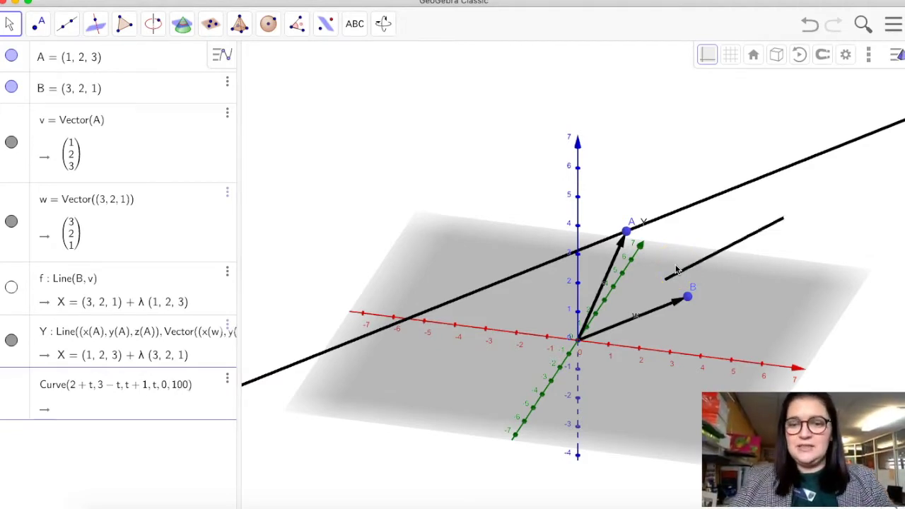
{"action": "left_click_drag", "start_coordinate": [633, 380], "coordinate": [535, 345]}
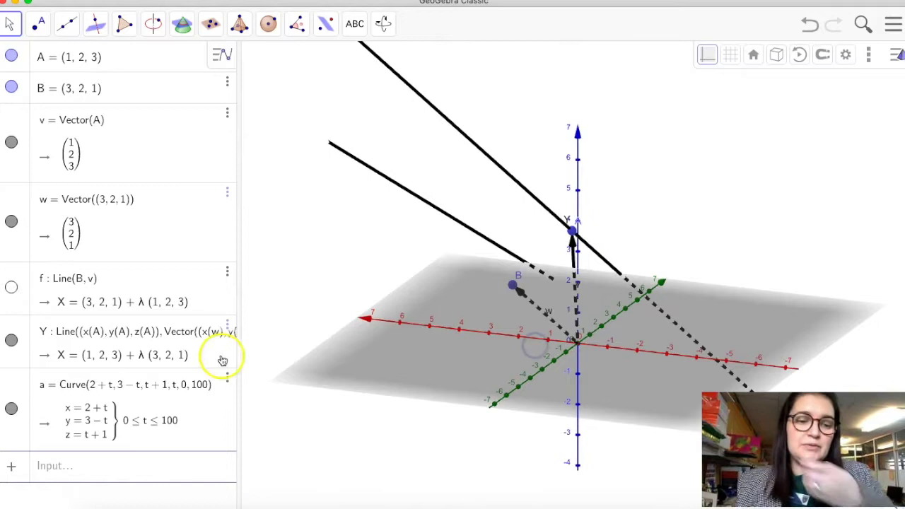